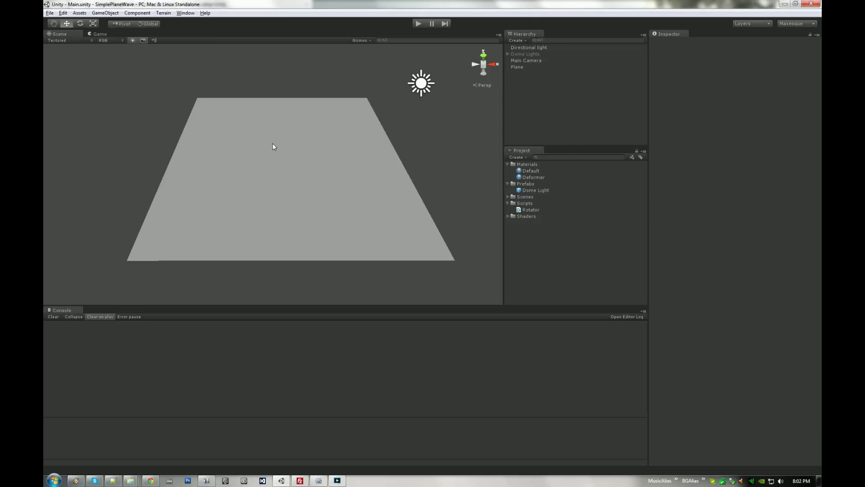
# Select the flat Plane to show its Custom/PlaneDeformer material settings and orbit around it
pyautogui.click(289, 152)
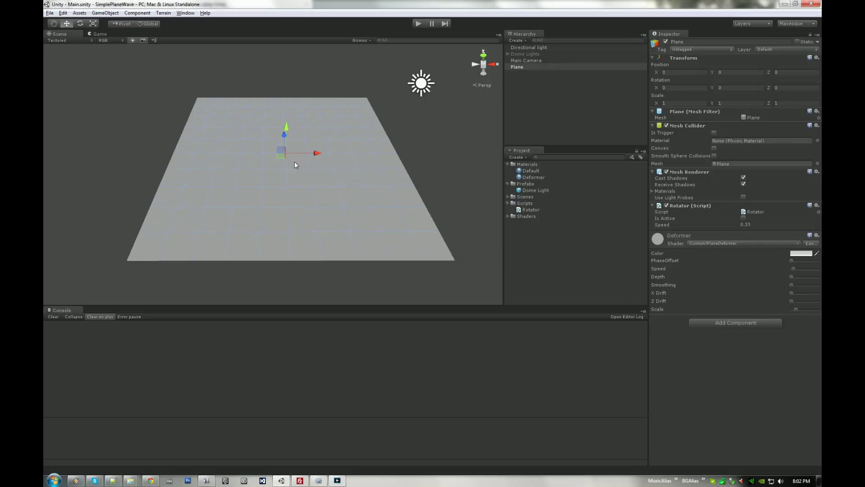
pyautogui.moveTo(294, 161)
pyautogui.keyDown('alt'); pyautogui.mouseDown()
pyautogui.moveTo(324, 160)
pyautogui.moveTo(304, 177)
pyautogui.moveTo(310, 133)
pyautogui.moveTo(297, 160)
pyautogui.moveTo(332, 162)
pyautogui.moveTo(289, 162)
pyautogui.moveTo(297, 174)
pyautogui.mouseUp(); pyautogui.keyUp('alt')
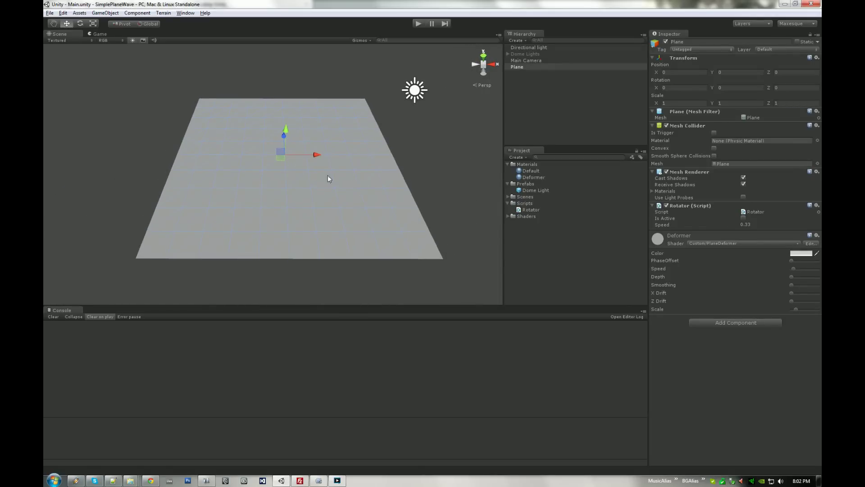
pyautogui.keyDown('alt'); pyautogui.moveTo(327, 178); pyautogui.dragTo(298, 163); pyautogui.keyUp('alt')
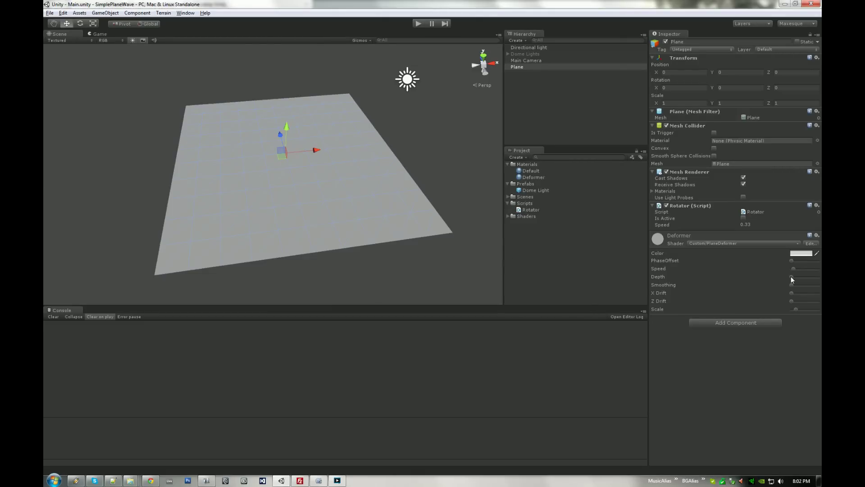
# Raise the Deformer Depth slider so the plane bends into parallel wave ridges, framing and orbiting to inspect them
pyautogui.moveTo(791, 277); pyautogui.dragTo(806, 276)
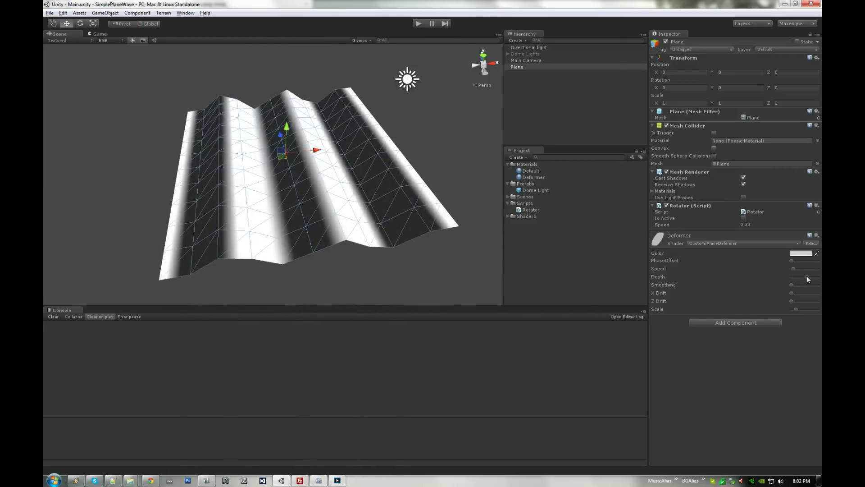
pyautogui.click(442, 158)
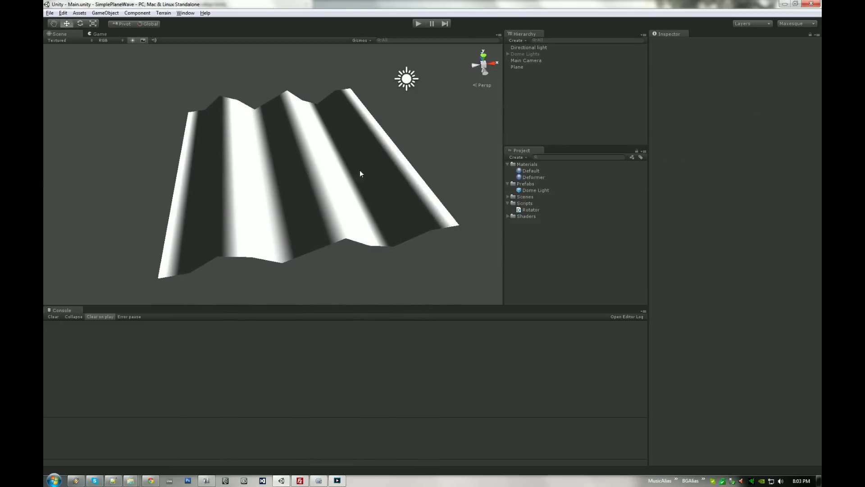
pyautogui.keyDown('alt'); pyautogui.moveTo(360, 173); pyautogui.dragTo(281, 144); pyautogui.keyUp('alt')
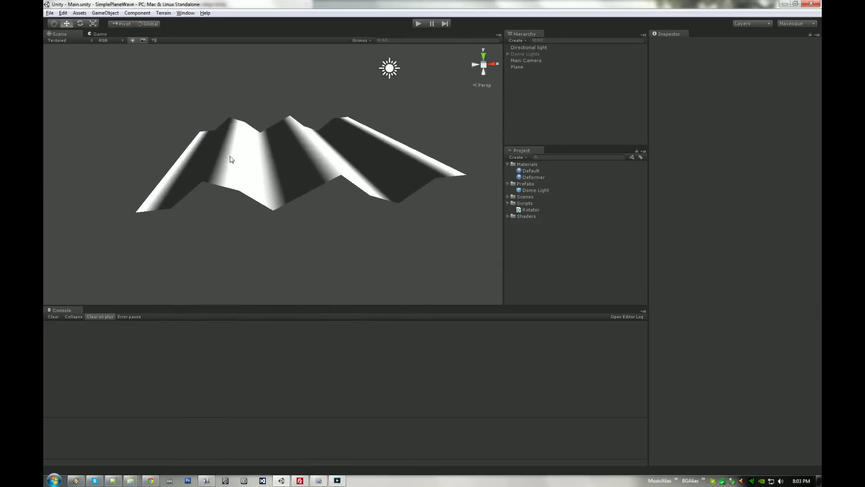
pyautogui.click(239, 170)
pyautogui.press('f')
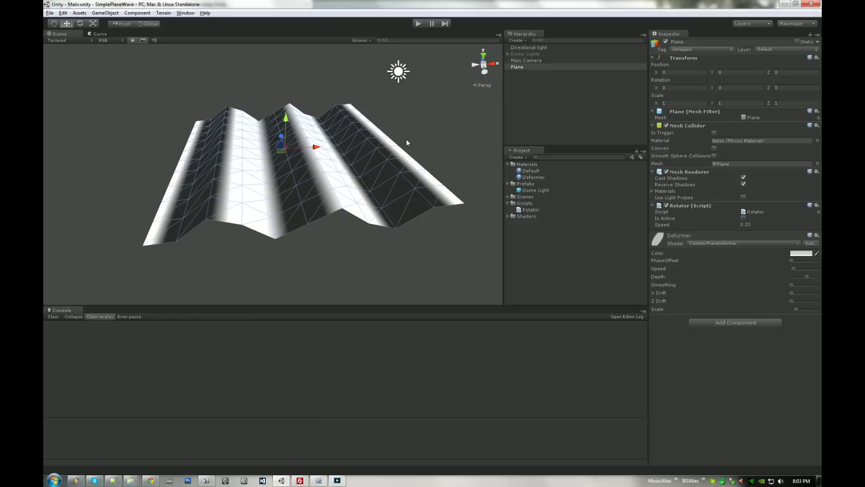
pyautogui.keyDown('alt'); pyautogui.moveTo(406, 142); pyautogui.dragTo(298, 176); pyautogui.keyUp('alt')
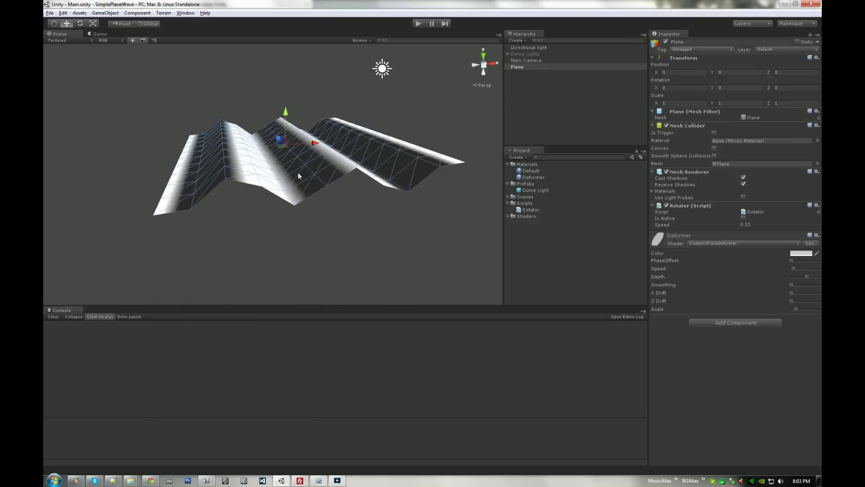
pyautogui.keyDown('alt'); pyautogui.moveTo(376, 145); pyautogui.dragTo(250, 180); pyautogui.keyUp('alt')
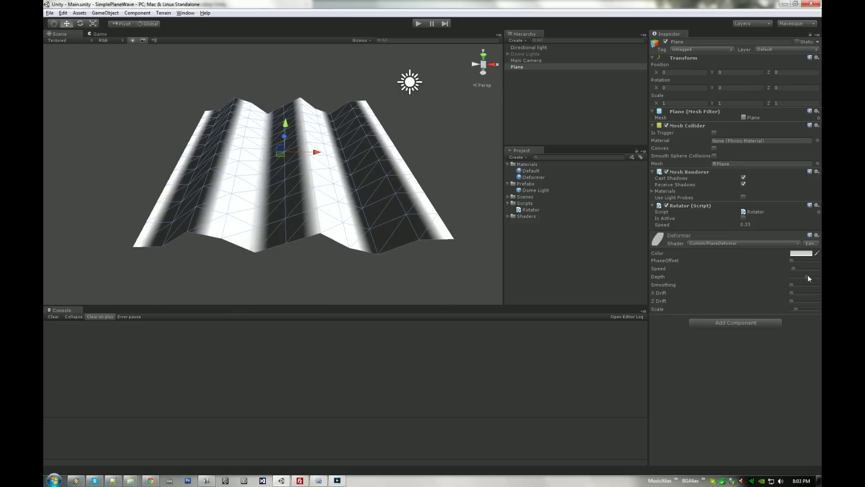
pyautogui.moveTo(808, 275)
pyautogui.mouseDown()
pyautogui.moveTo(800, 274)
pyautogui.moveTo(807, 274)
pyautogui.mouseUp()
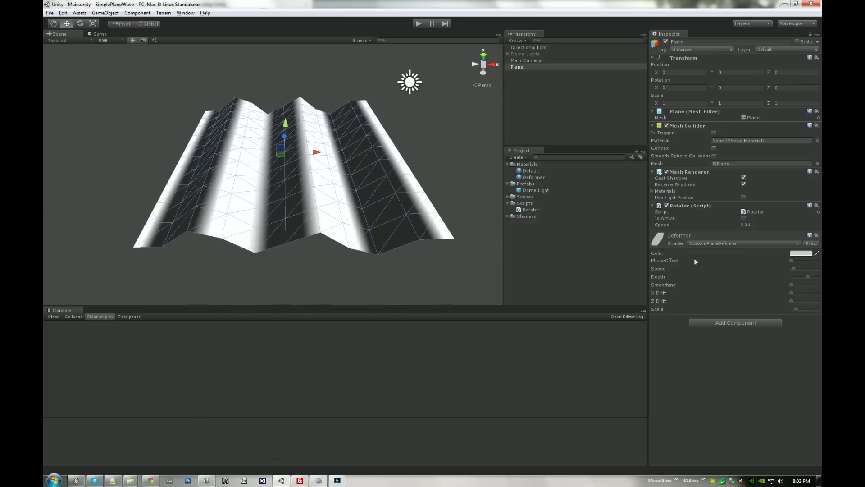
# Check the Directional light, then orbit back and reselect the wave plane
pyautogui.click(401, 73)
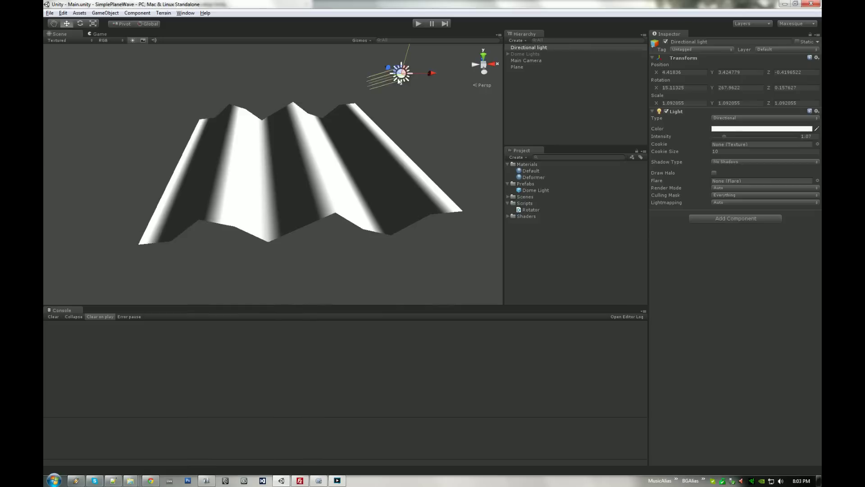
pyautogui.keyDown('alt'); pyautogui.moveTo(398, 81); pyautogui.dragTo(287, 154); pyautogui.keyUp('alt')
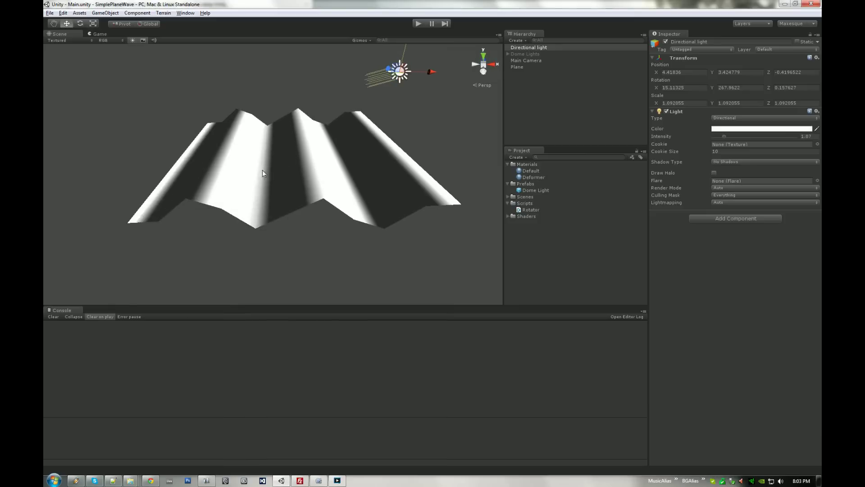
pyautogui.keyDown('alt'); pyautogui.moveTo(314, 161); pyautogui.dragTo(300, 202); pyautogui.keyUp('alt')
pyautogui.click(315, 164)
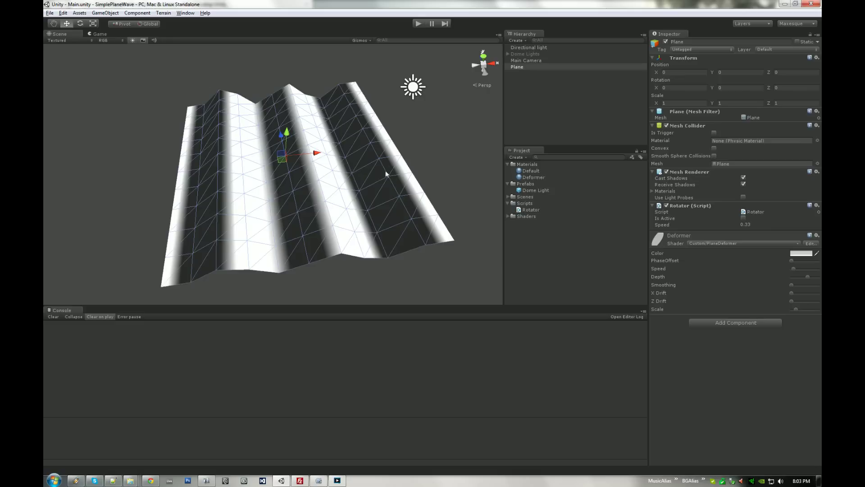
pyautogui.click(431, 150)
pyautogui.click(347, 158)
# Rotate the Plane to Y -45.6803 so the wave ridges run diagonally
pyautogui.keyDown('alt'); pyautogui.moveTo(310, 195); pyautogui.dragTo(302, 159); pyautogui.keyUp('alt')
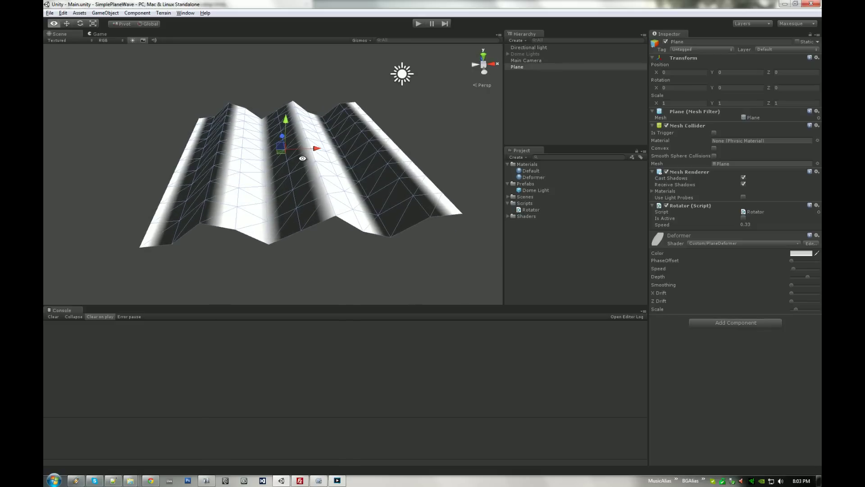
pyautogui.keyDown('alt'); pyautogui.moveTo(302, 158); pyautogui.dragTo(311, 182); pyautogui.keyUp('alt')
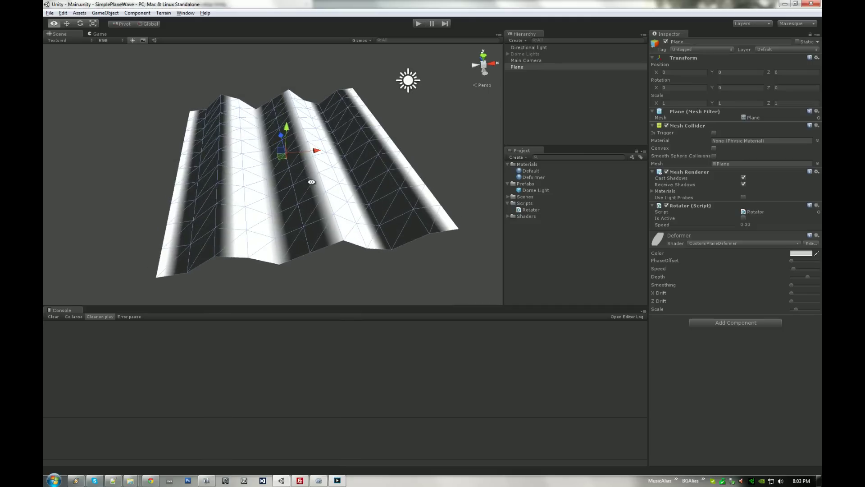
pyautogui.press('e')
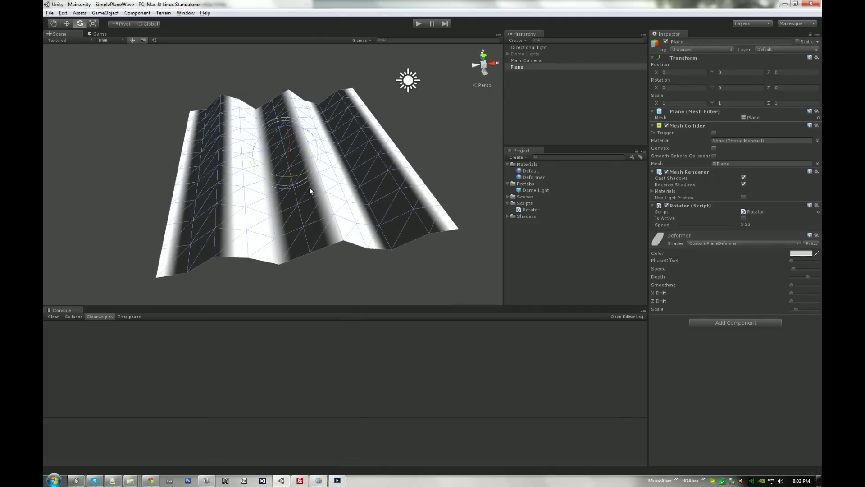
pyautogui.keyDown('alt'); pyautogui.moveTo(326, 190); pyautogui.dragTo(357, 178); pyautogui.keyUp('alt')
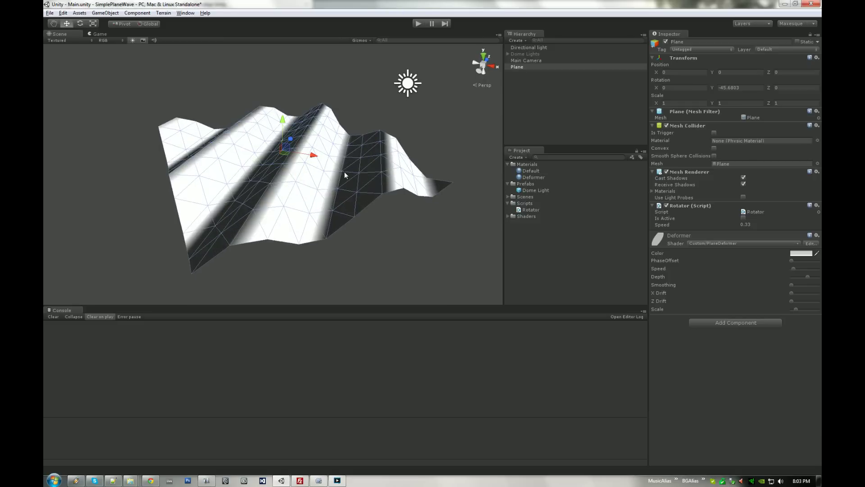
# Move the Plane to X 0.3710461 and rotate it to Y -89.18103, orbiting to check the waves
pyautogui.moveTo(315, 155); pyautogui.dragTo(416, 146)
pyautogui.press('e')
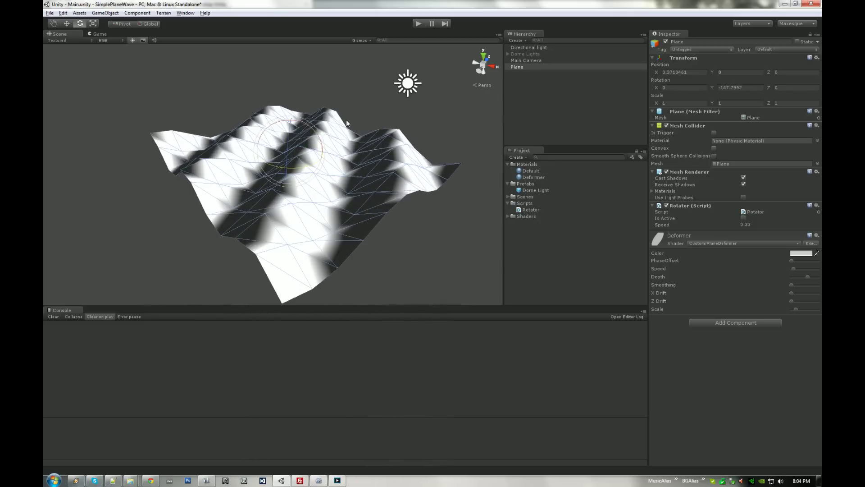
pyautogui.keyDown('alt'); pyautogui.moveTo(346, 120); pyautogui.dragTo(330, 131); pyautogui.keyUp('alt')
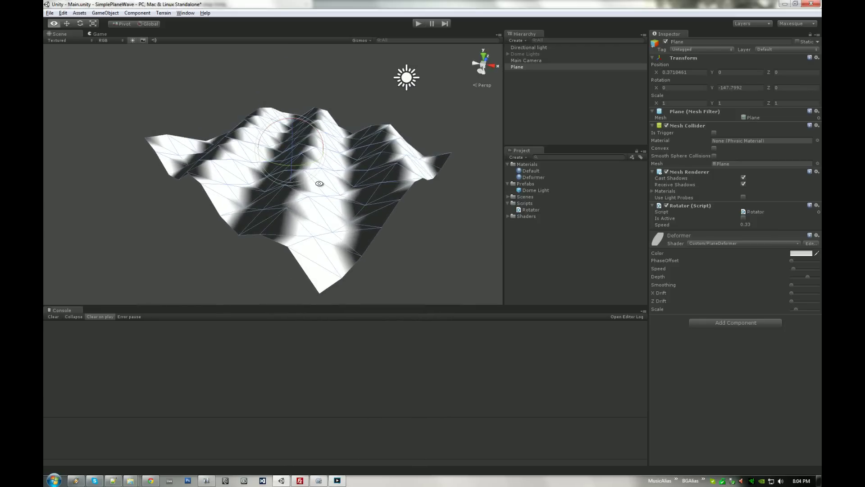
pyautogui.keyDown('alt'); pyautogui.moveTo(319, 184); pyautogui.dragTo(227, 137); pyautogui.keyUp('alt')
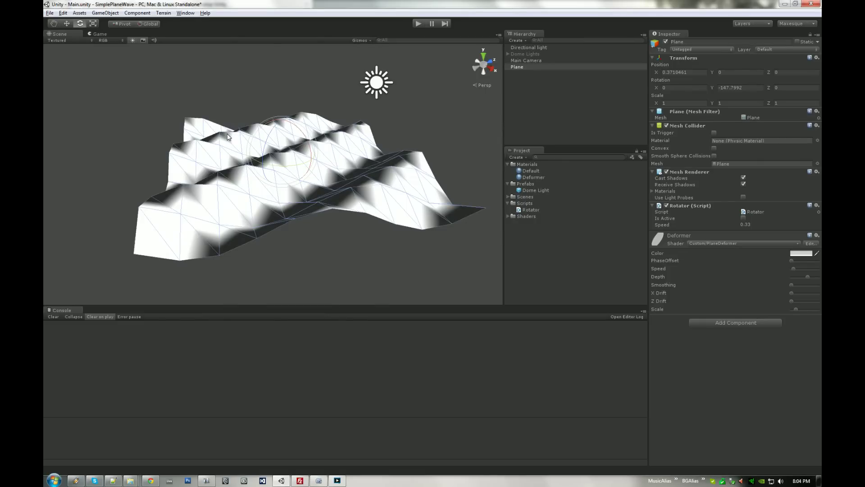
pyautogui.keyDown('alt'); pyautogui.moveTo(292, 172); pyautogui.dragTo(344, 194); pyautogui.keyUp('alt')
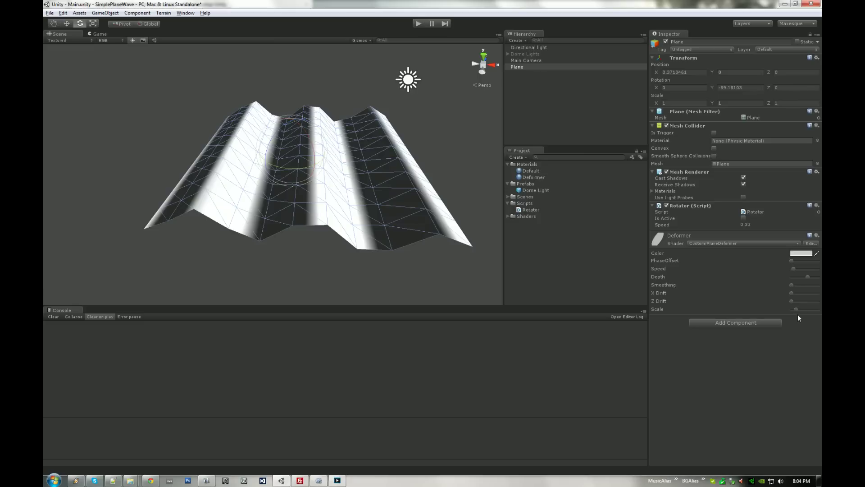
# Lower the Deformer Scale for a few broad waves and spin the Plane to Y rotation -238.14
pyautogui.moveTo(795, 309)
pyautogui.mouseDown()
pyautogui.moveTo(818, 306)
pyautogui.moveTo(784, 310)
pyautogui.moveTo(819, 309)
pyautogui.moveTo(808, 310)
pyautogui.mouseUp()
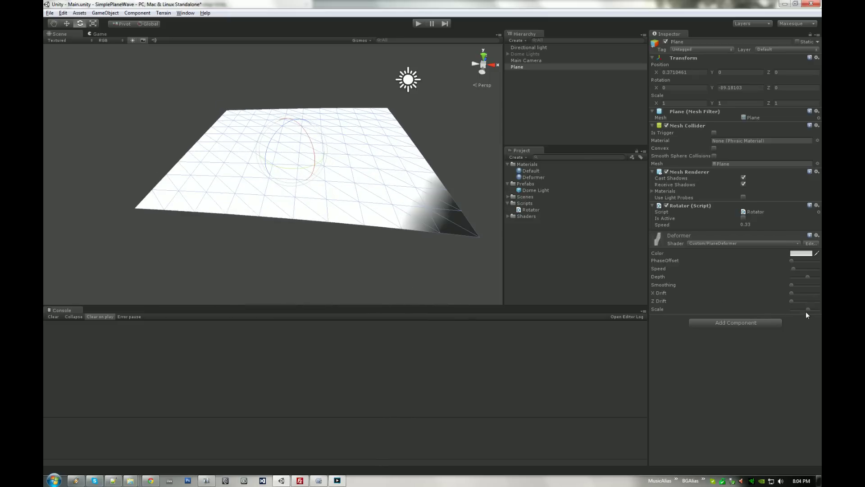
pyautogui.moveTo(808, 310); pyautogui.dragTo(801, 313)
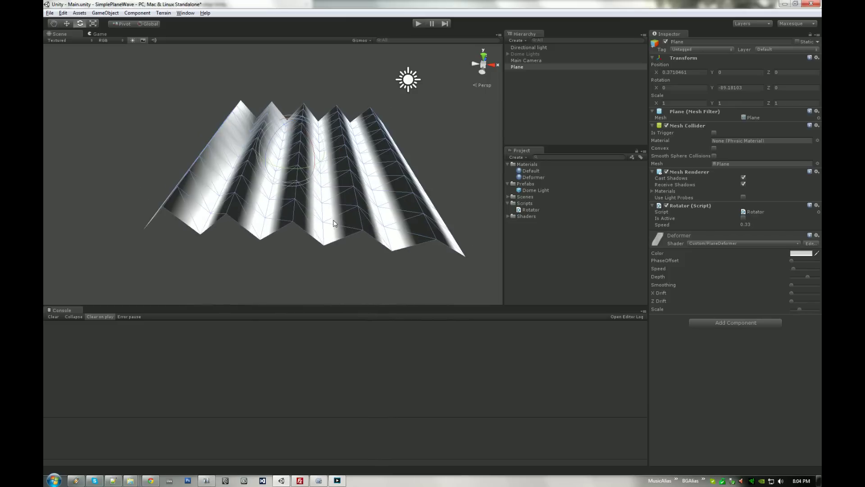
pyautogui.moveTo(309, 175); pyautogui.dragTo(327, 139)
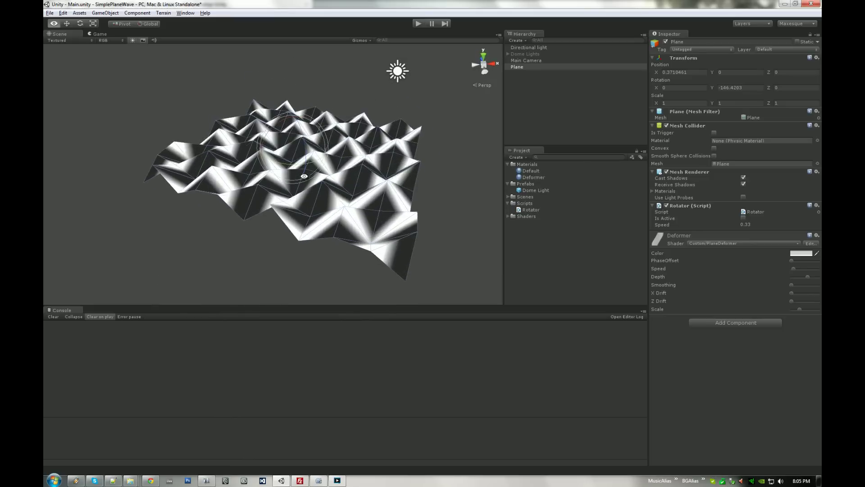
pyautogui.press('e')
pyautogui.moveTo(799, 309); pyautogui.dragTo(793, 309)
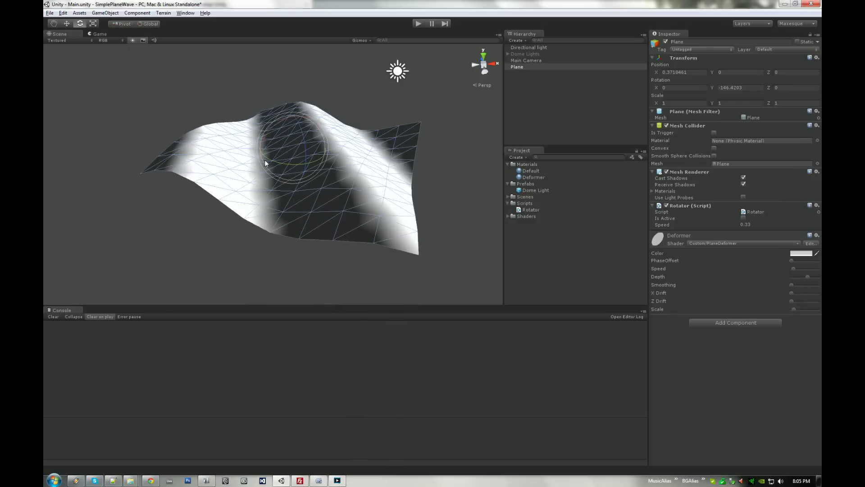
pyautogui.moveTo(269, 162); pyautogui.dragTo(363, 173)
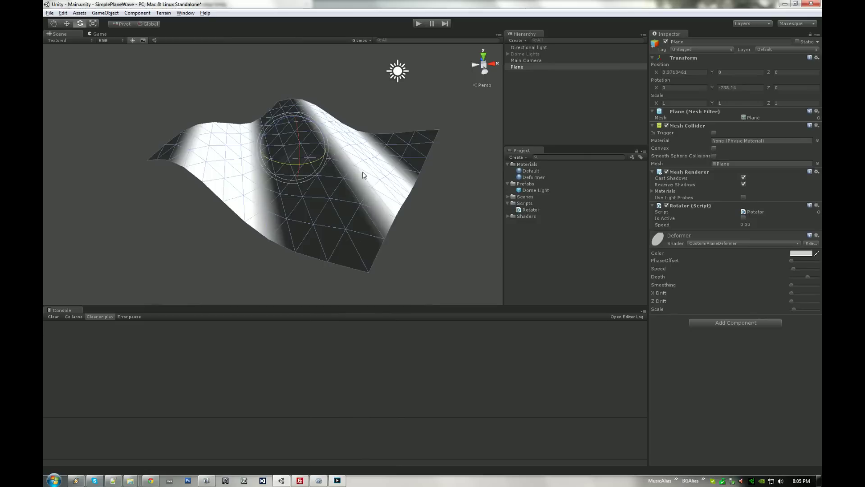